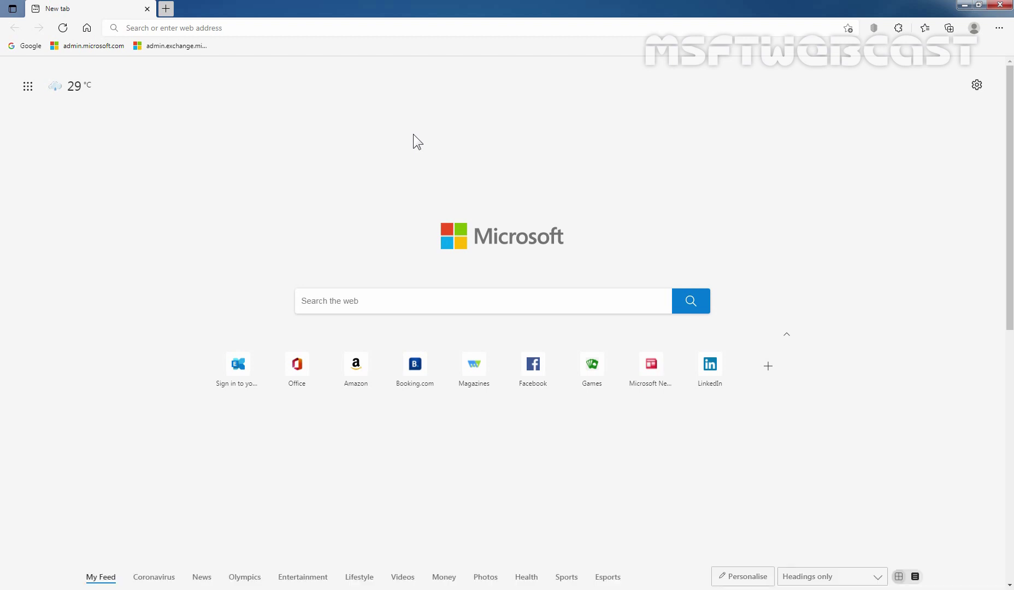
Step: Go to the Exchange admin center address, admin.exchange.microsoft.com, in Edge
left_click(342, 30)
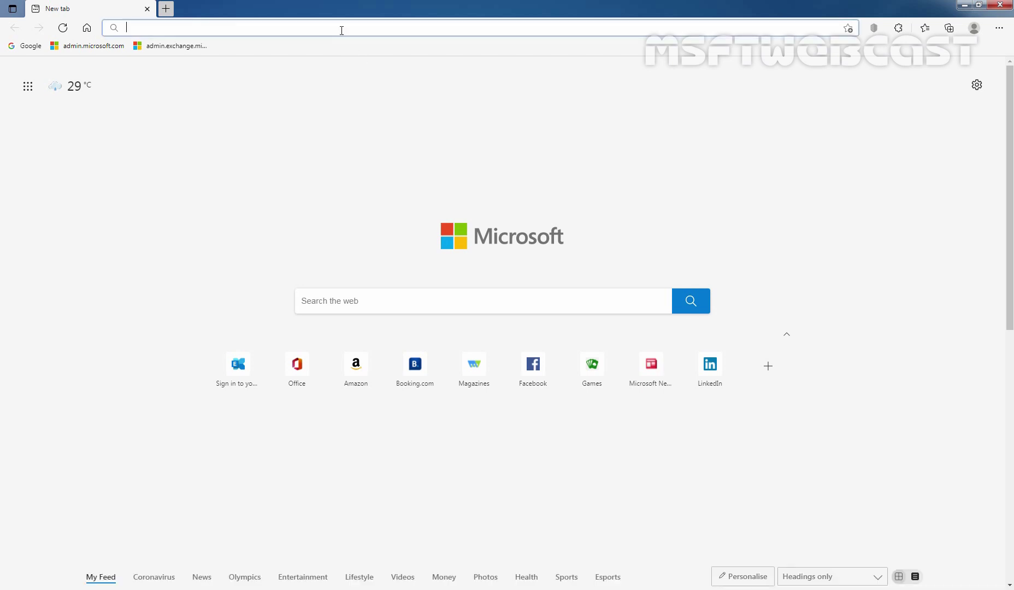
type("ad")
type("https://admin.exchange.microsoft.com")
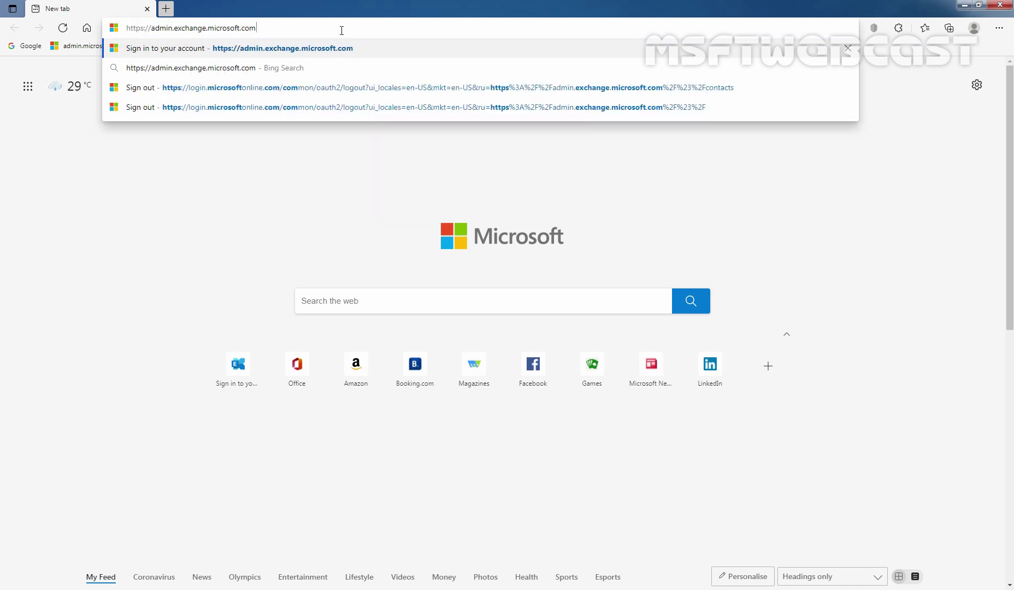
key("Return")
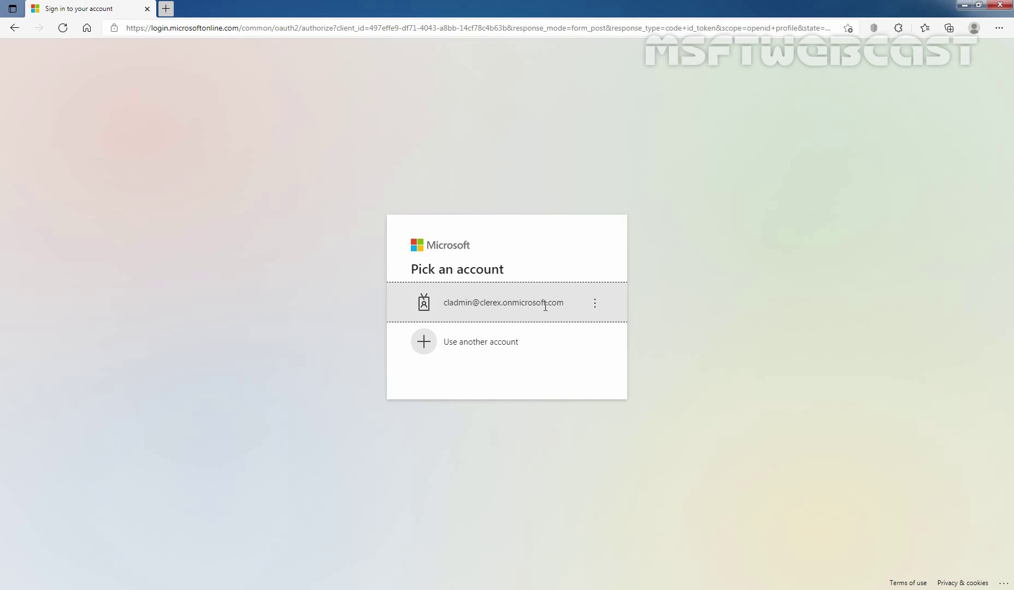
Step: Sign in with the admin account and password, skipping security setup and hiding future prompts
left_click(460, 316)
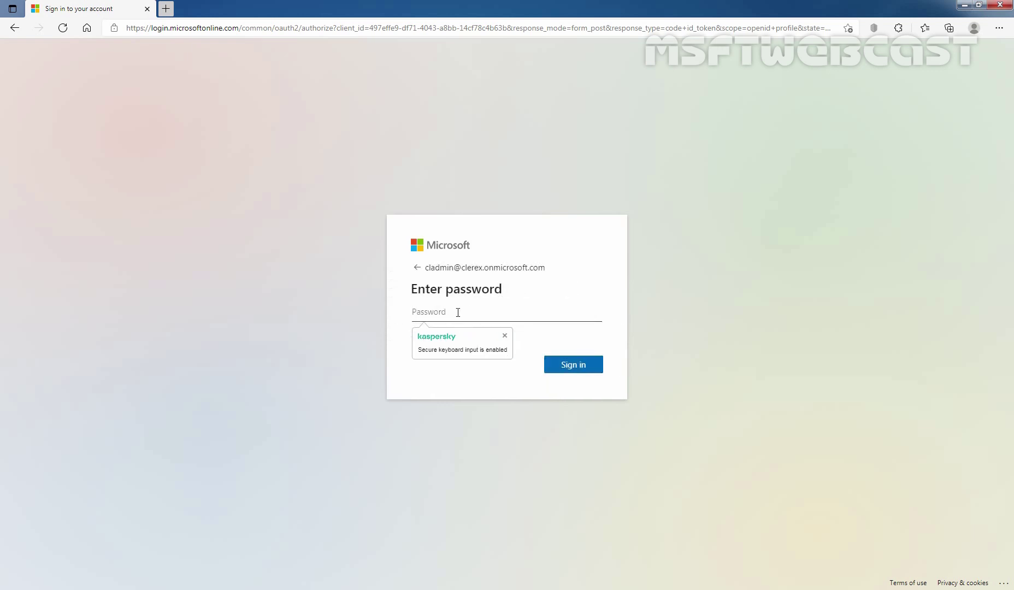
type("•••••••••••••••••")
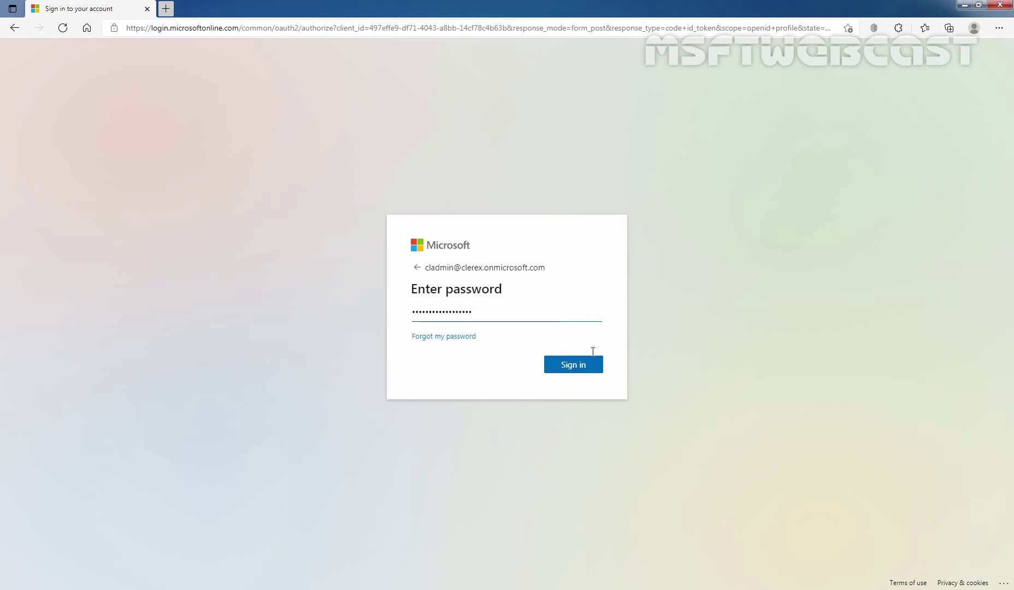
left_click(576, 364)
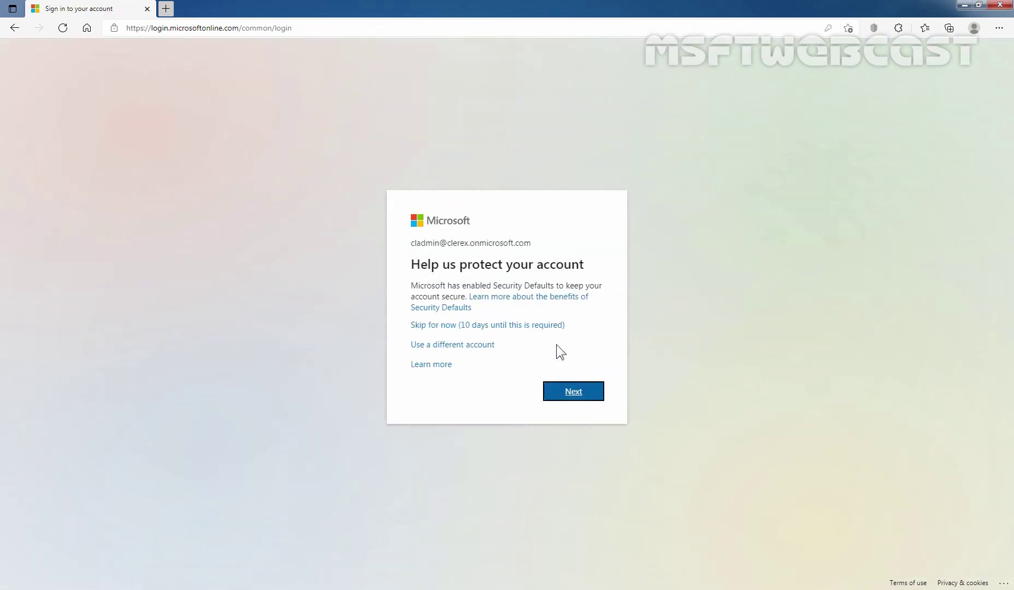
left_click(547, 326)
left_click(463, 343)
Step: Stay signed in, go to Recipients > Resources, and start a new resource mailbox
left_click(580, 368)
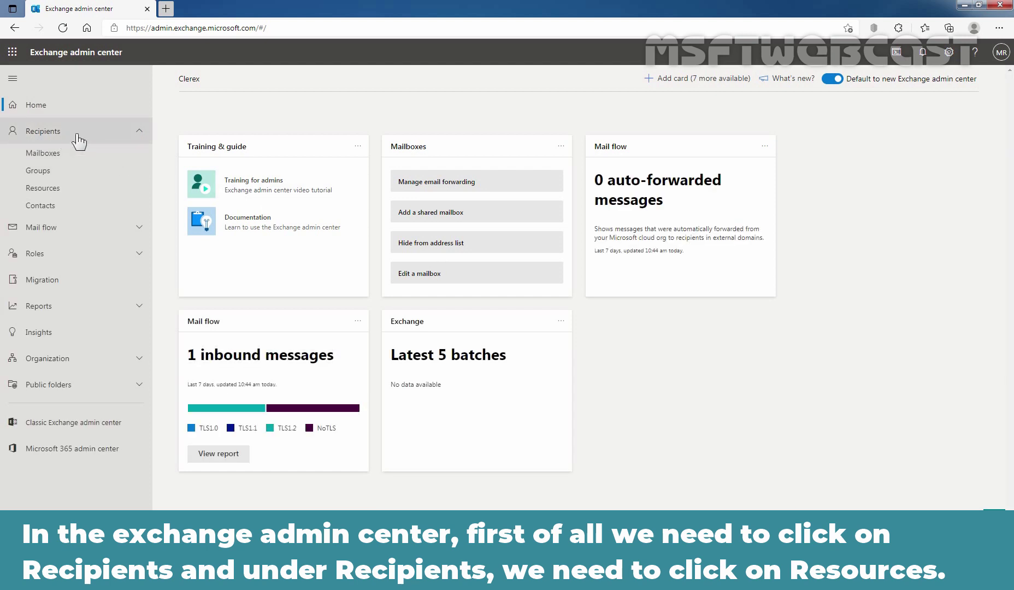
left_click(49, 190)
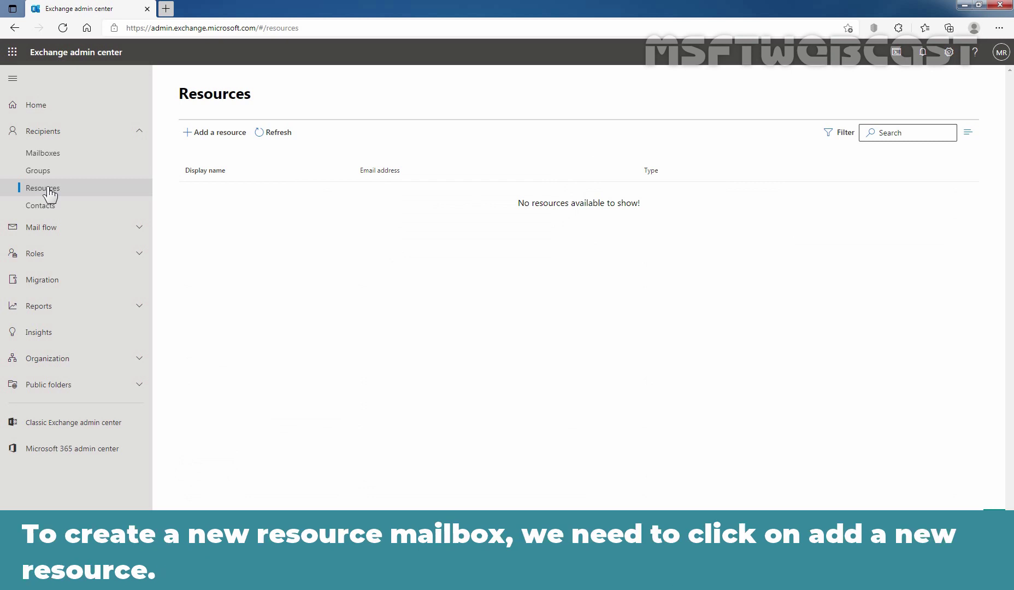
left_click(219, 139)
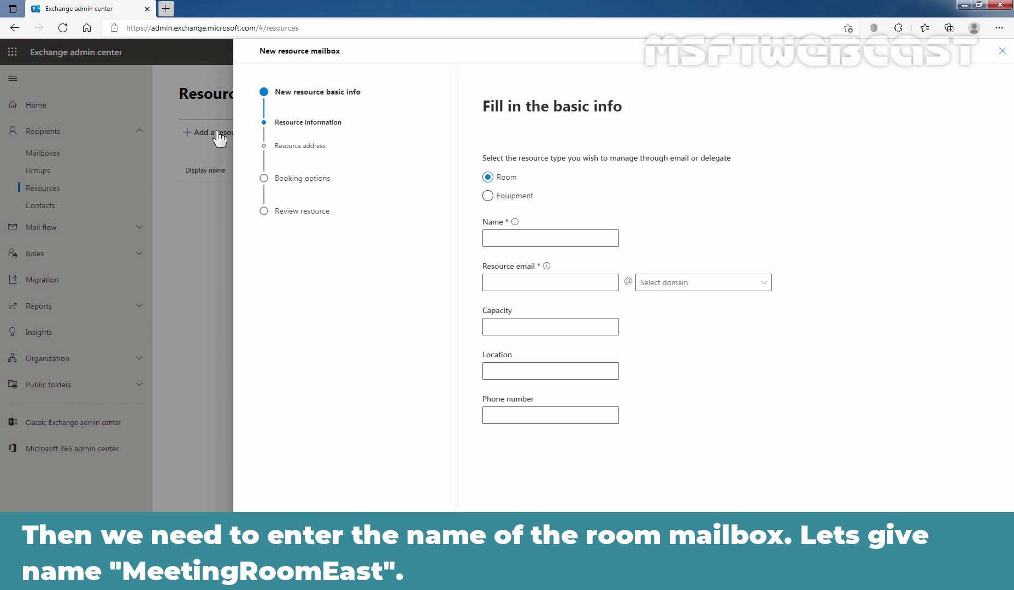
Step: Name the room MeetingRoomEast with email alias MeetingRoomEast on clerex.onmicrosoft.com
left_click(504, 236)
type("Meet")
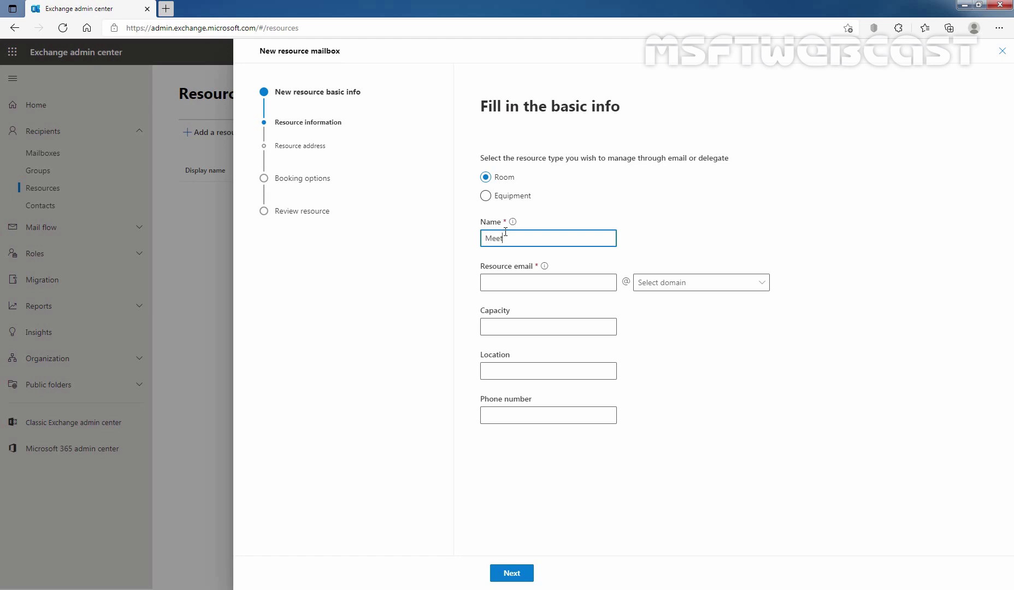
type("ingRoomEast")
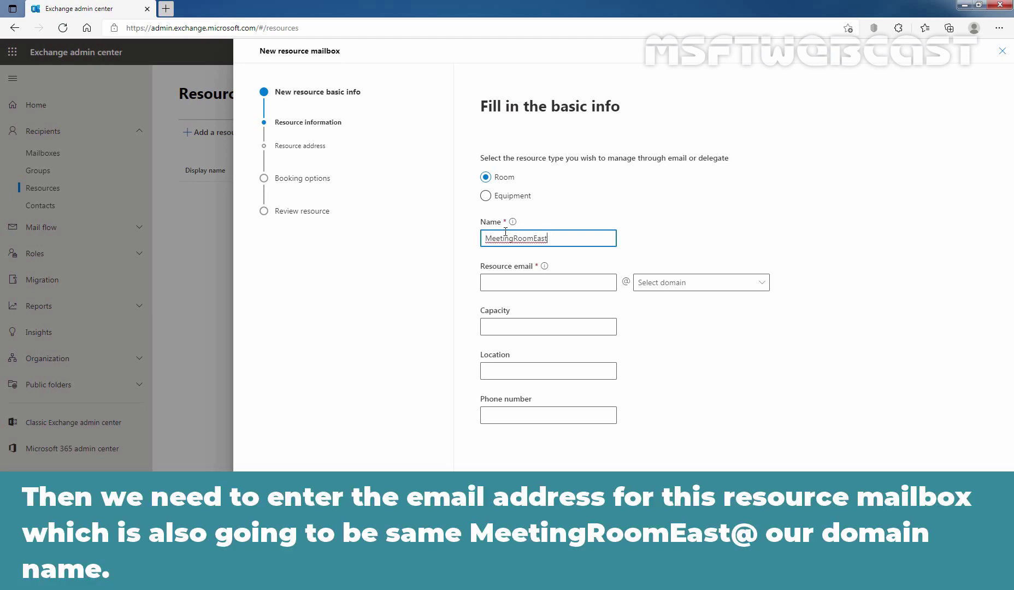
left_click(509, 281)
type("MeetingRoomEast")
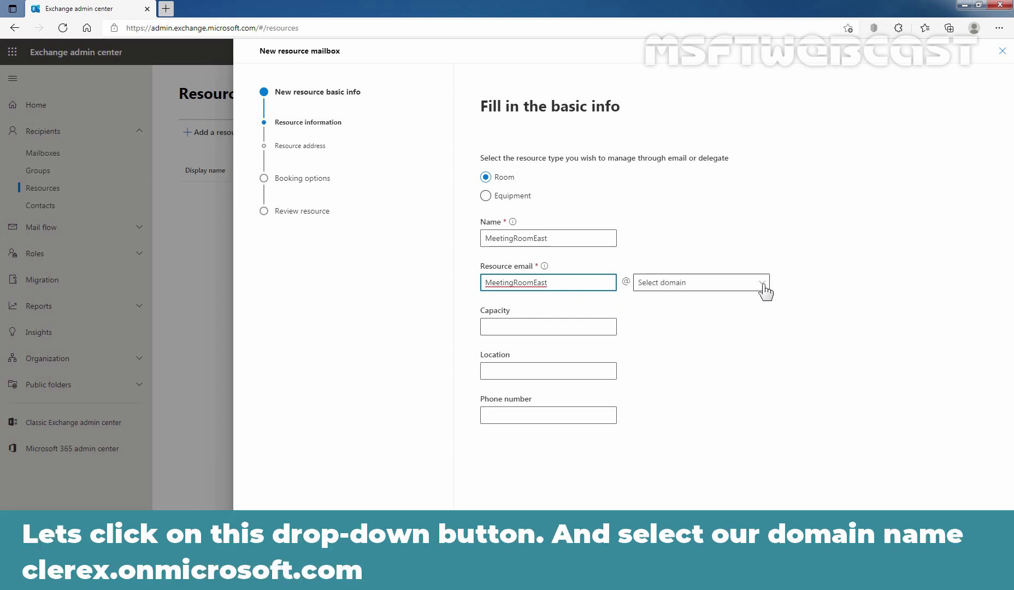
left_click(763, 286)
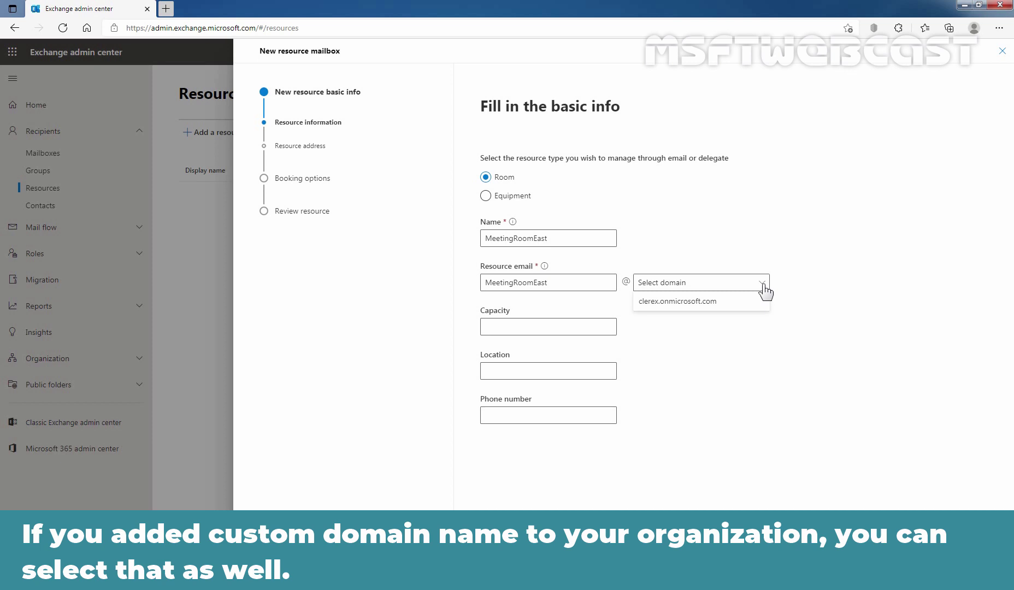
left_click(713, 302)
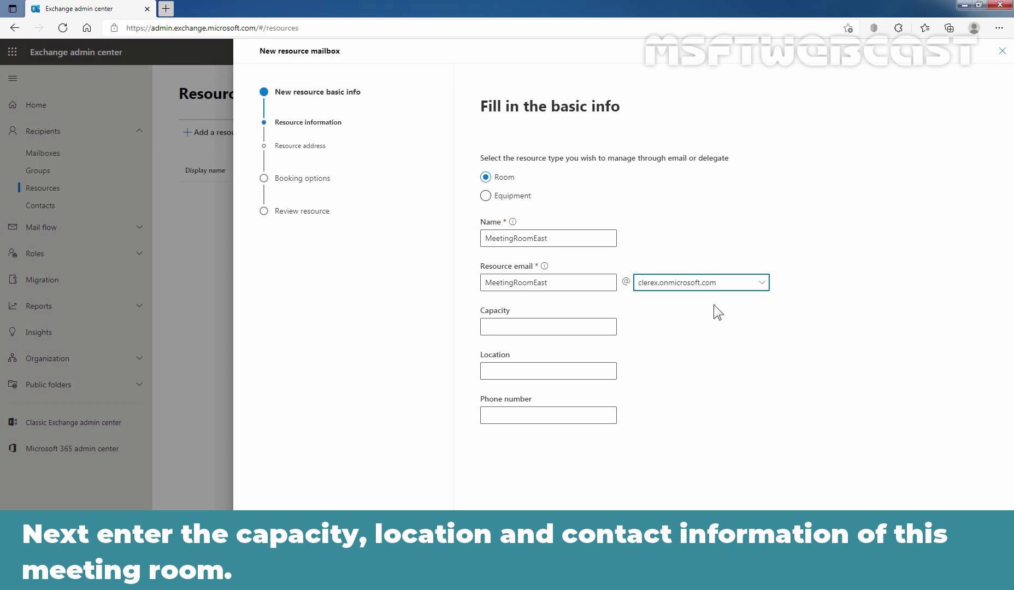
Step: Set capacity 50 and location 5th Floor Building-C, then continue to the address step
left_click(578, 332)
type("50")
key("Tab")
type("5th Floor Building-C")
key("Tab")
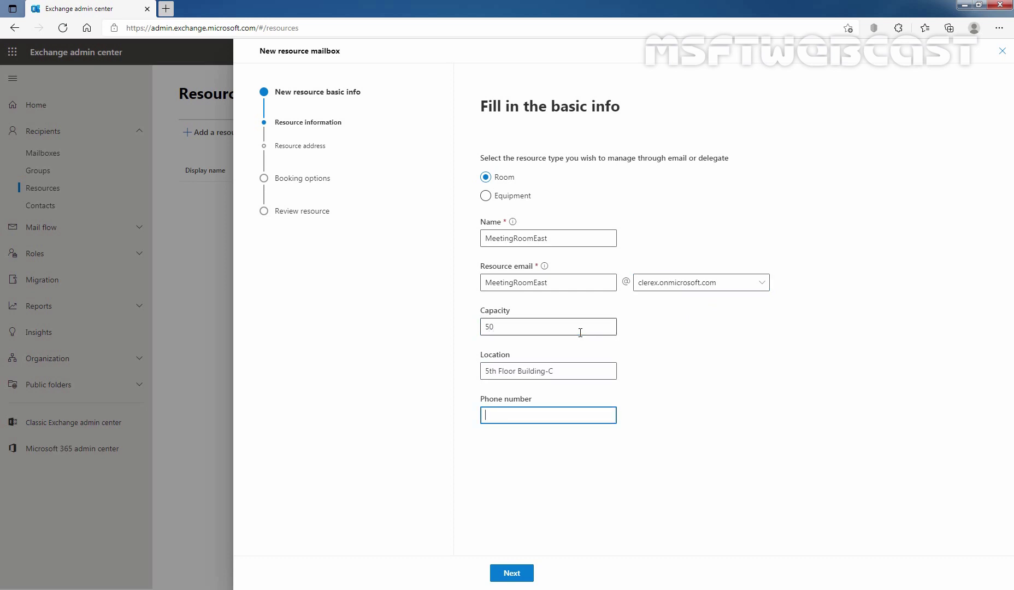
left_click(512, 573)
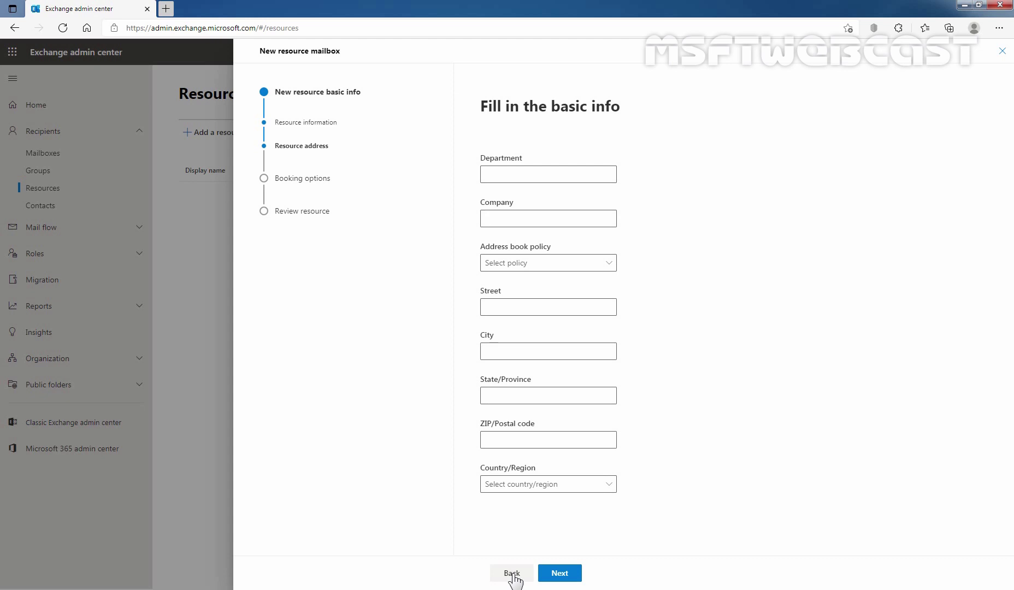
Step: Keep default address and booking options and create the MeetingRoomEast room mailbox
left_click(561, 573)
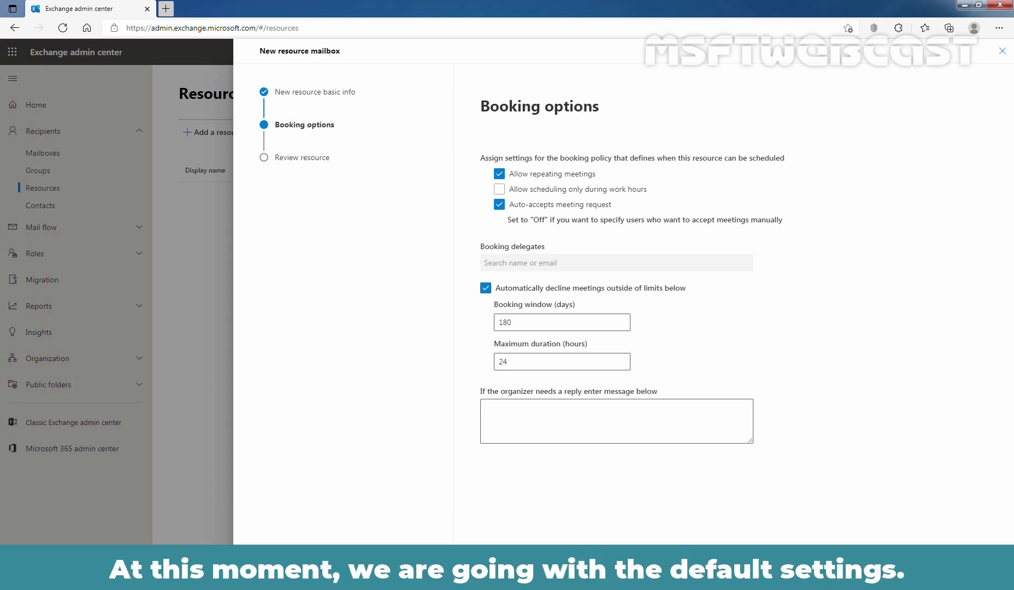
left_click(559, 573)
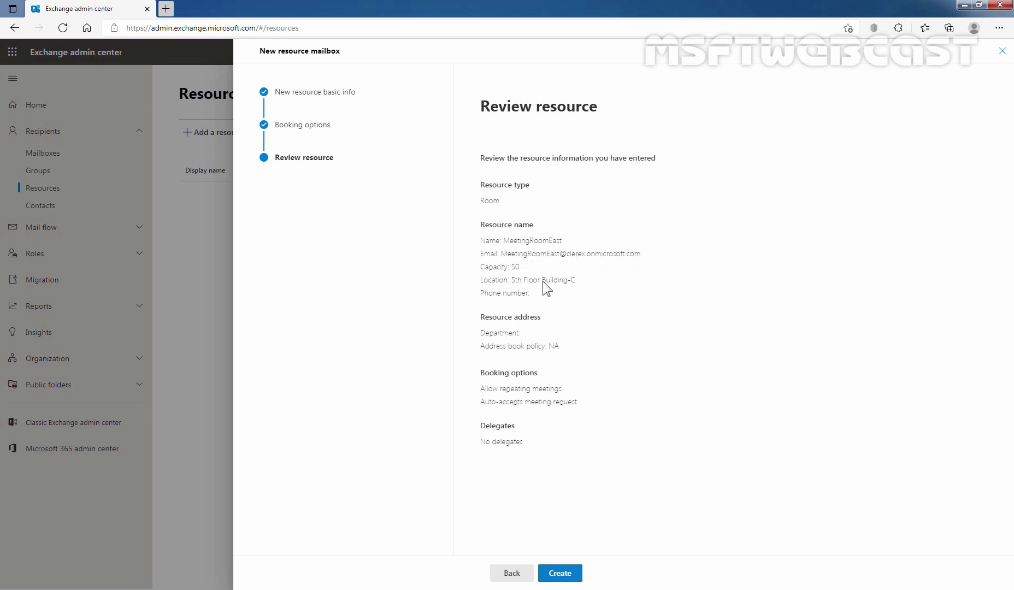
left_click(560, 573)
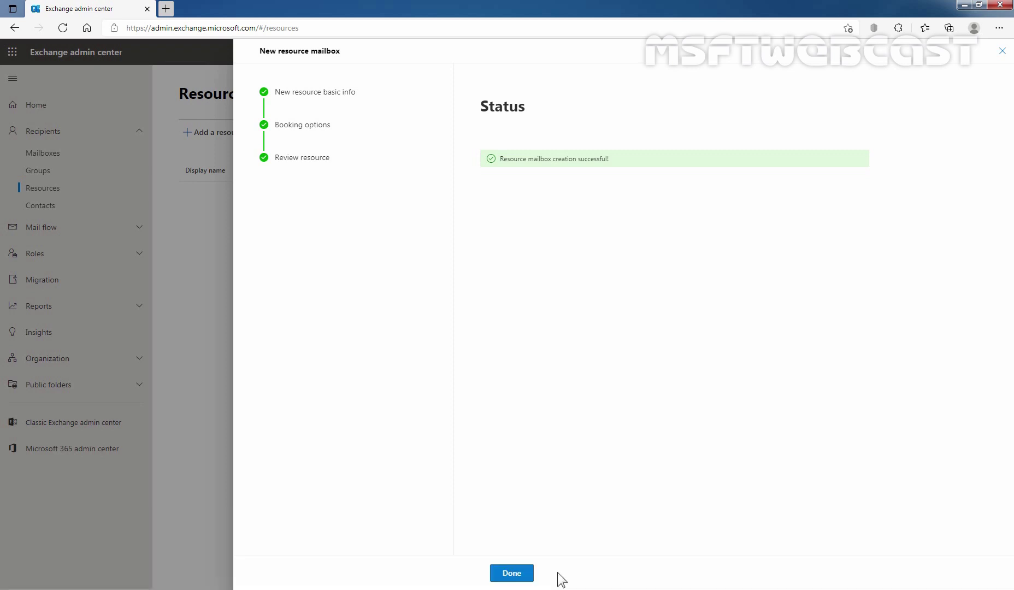
Step: Close the finished wizard and start another new resource mailbox from Resources
left_click(516, 573)
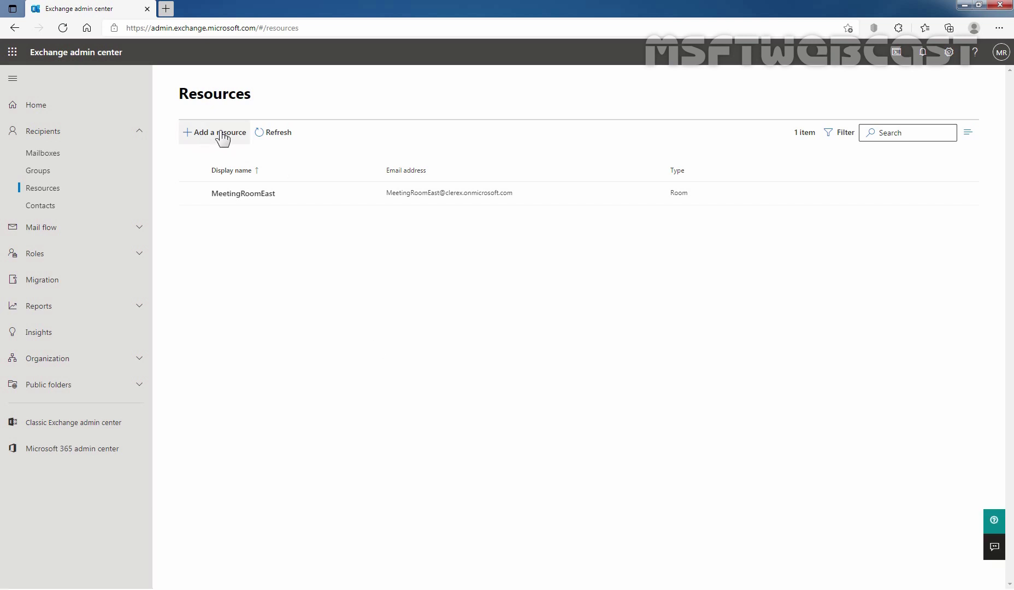
left_click(223, 139)
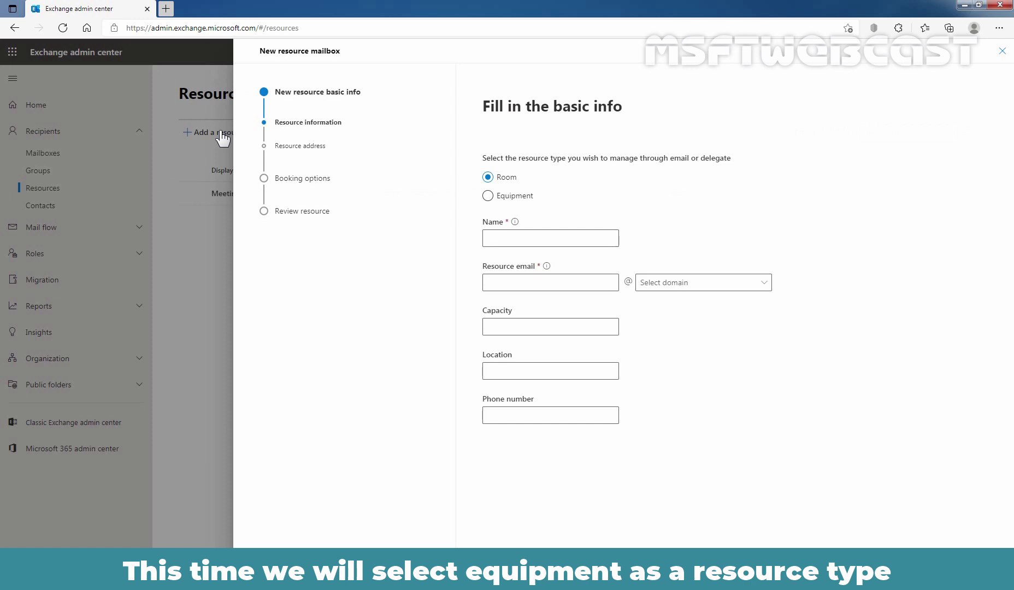
Step: Make it an Equipment mailbox named Projector1 on clerex.onmicrosoft.com and continue to the address step
left_click(487, 196)
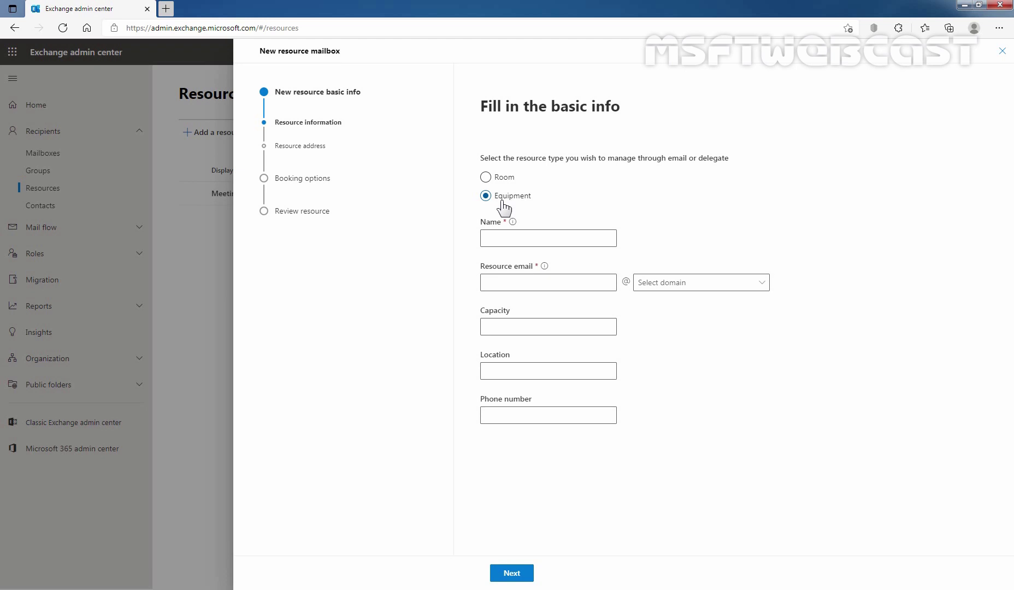
left_click(527, 236)
type("Projector1")
key("Tab")
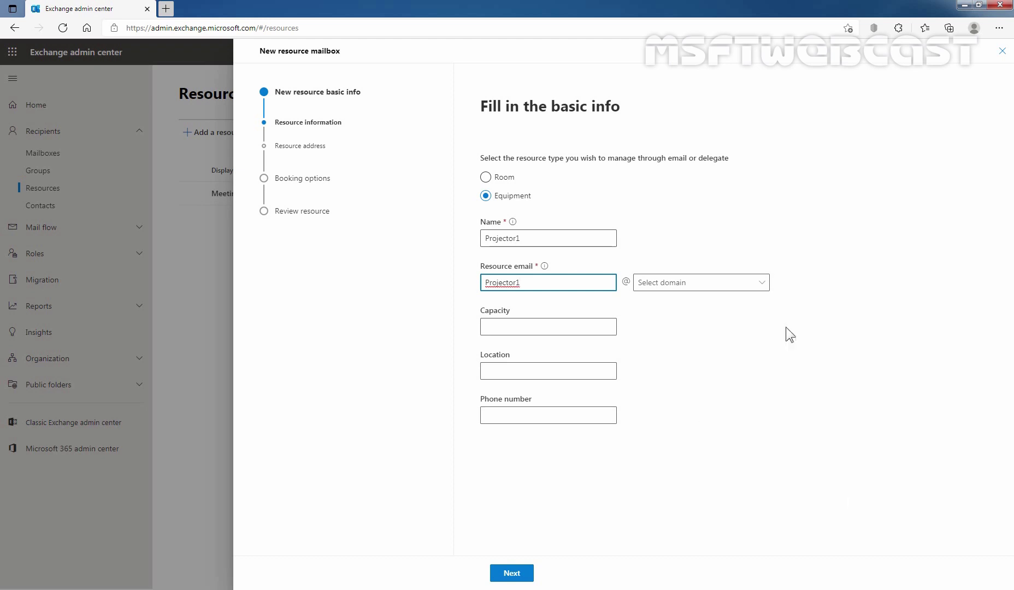
left_click(764, 283)
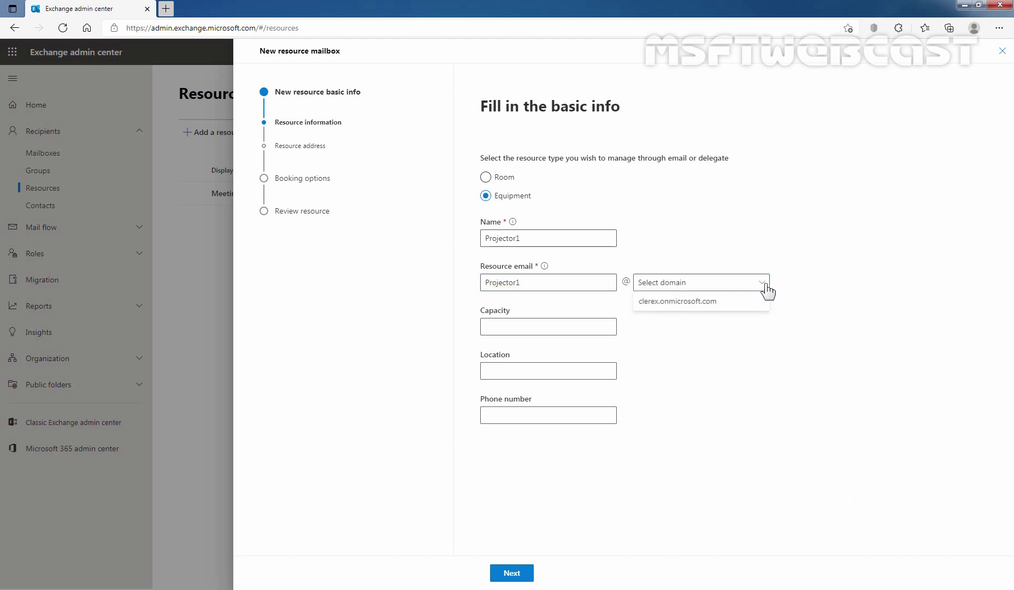
left_click(683, 305)
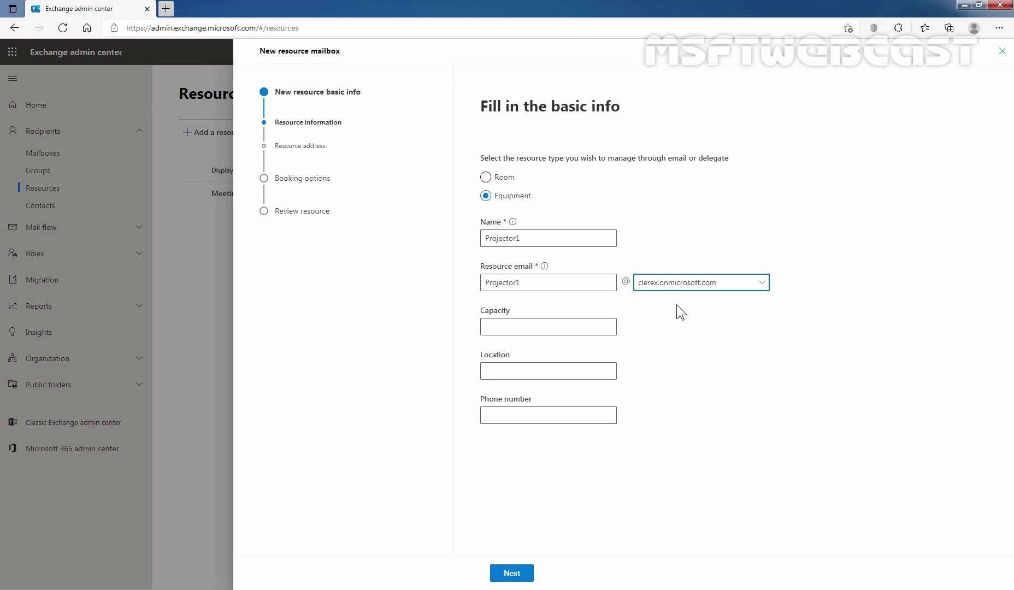
left_click(511, 573)
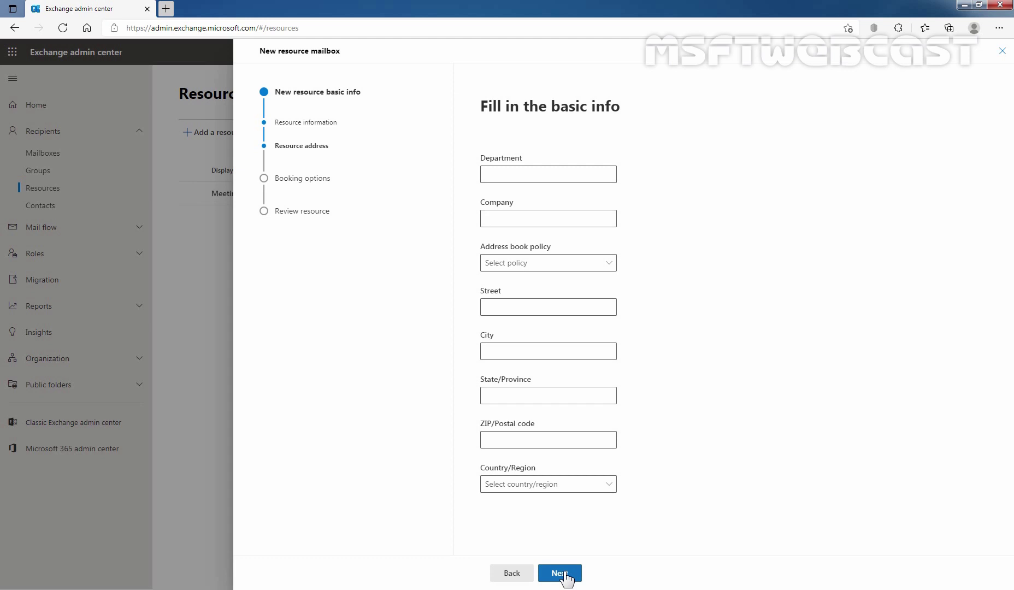
Step: Create Projector1 with default address and booking options, then open MeetingRoomEast's details in Resources
left_click(564, 573)
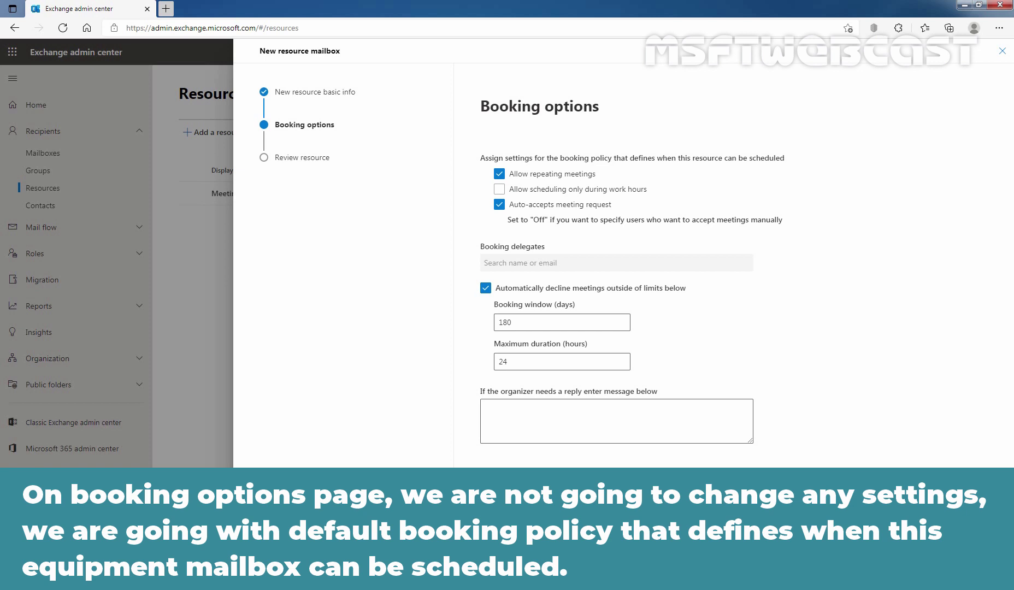
left_click(559, 573)
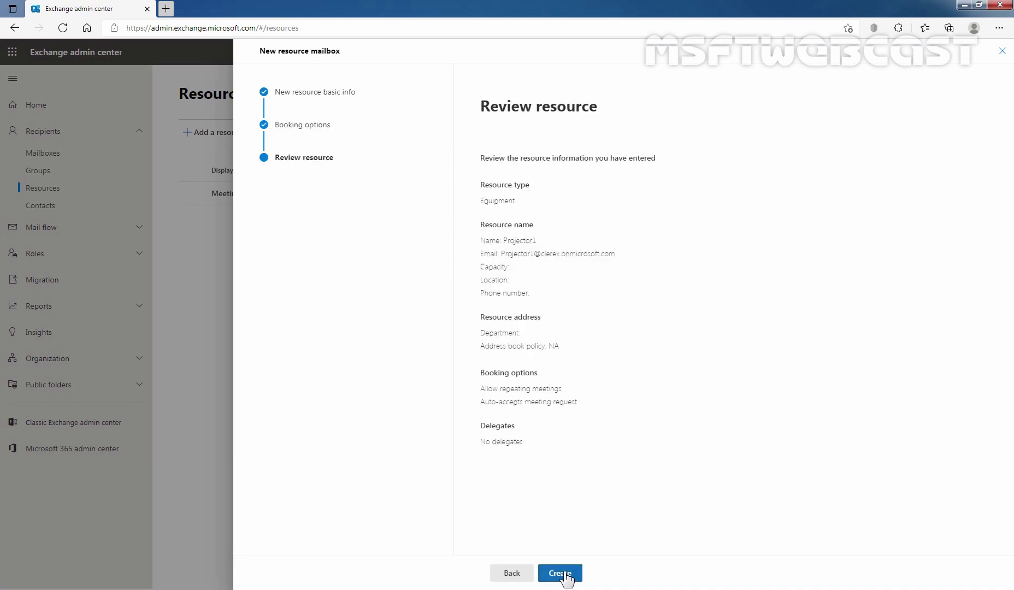
left_click(563, 574)
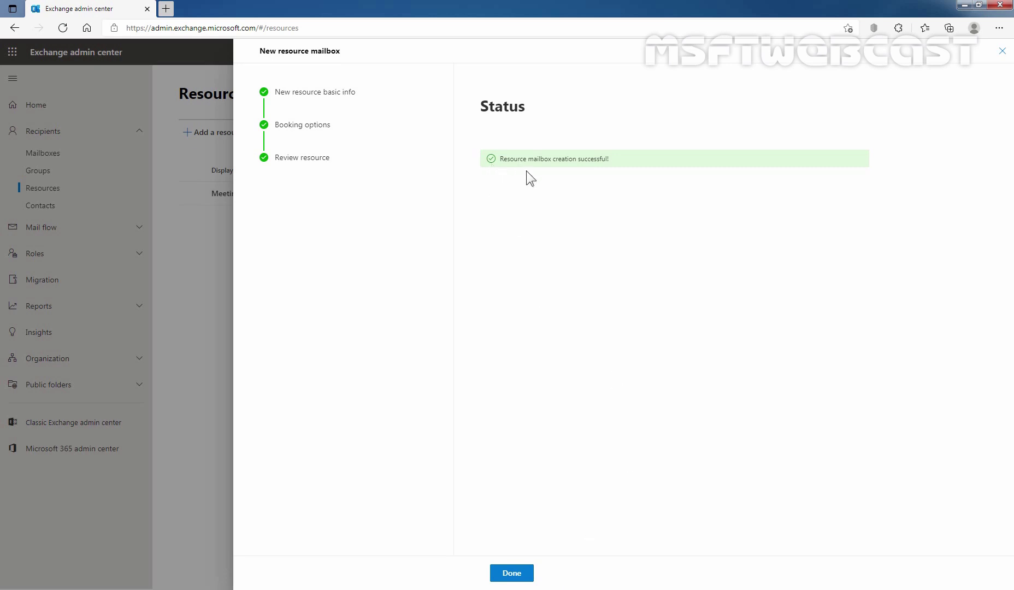
left_click(516, 577)
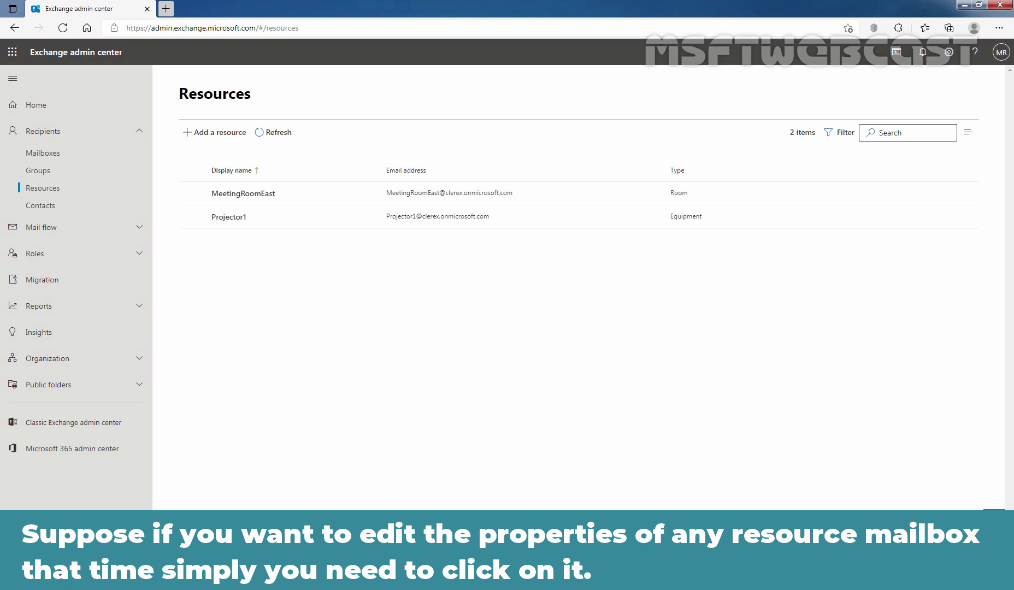
left_click(248, 195)
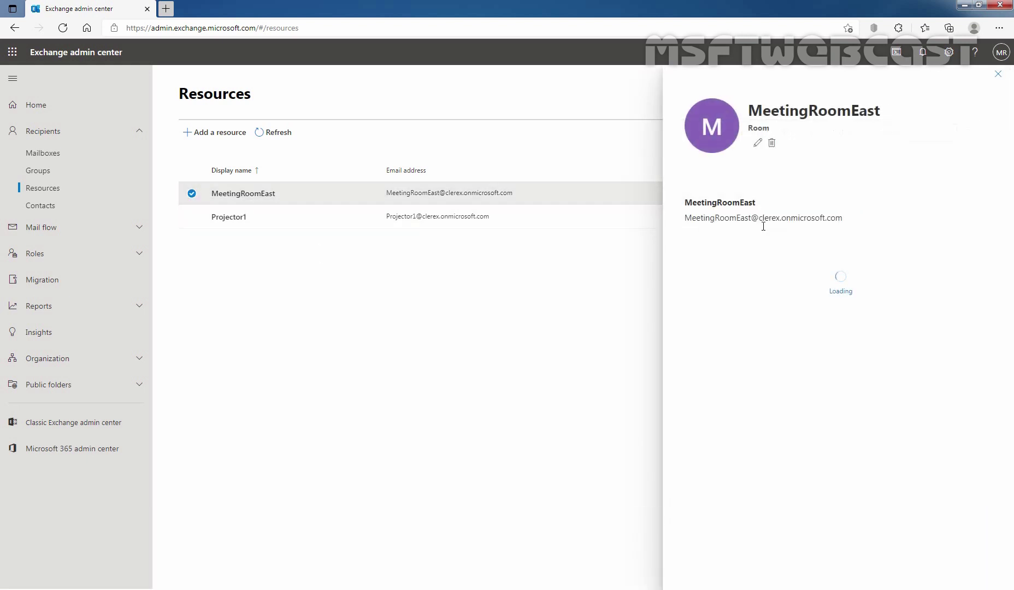
Step: Open MeetingRoomEast's editable properties and close the form without changes
left_click(758, 143)
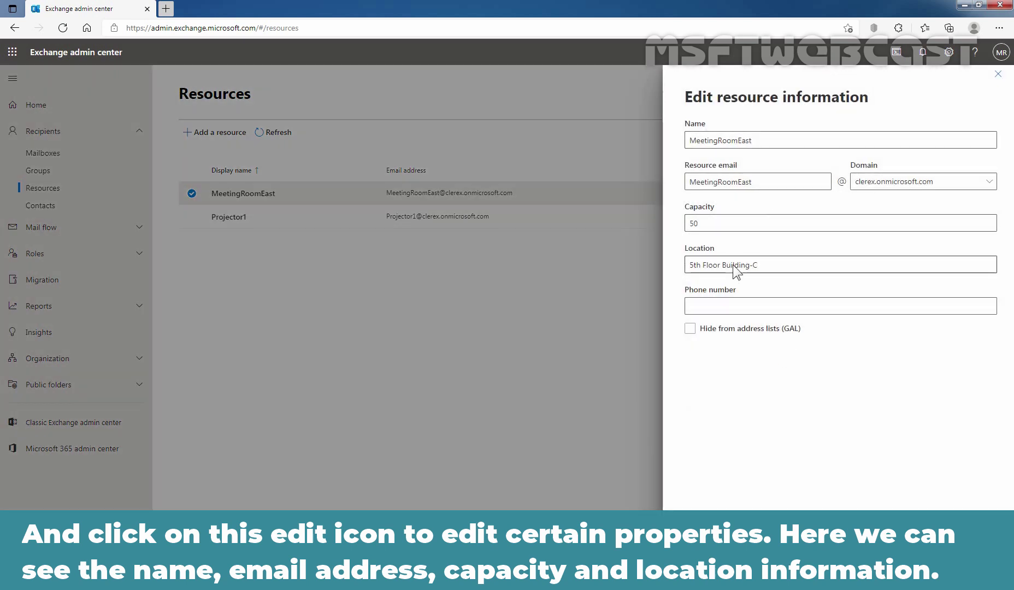
left_click(734, 325)
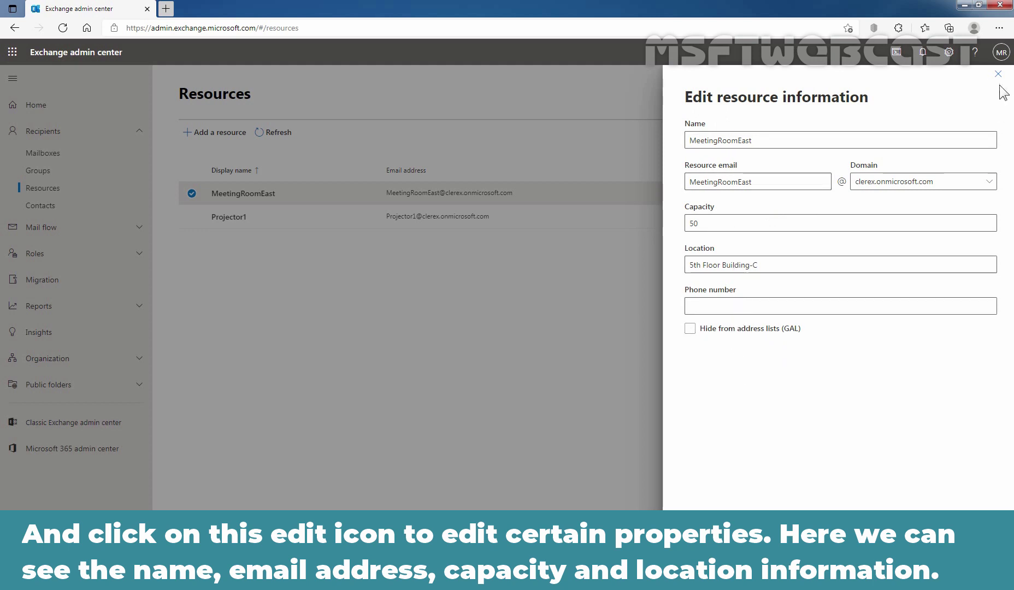
left_click(998, 74)
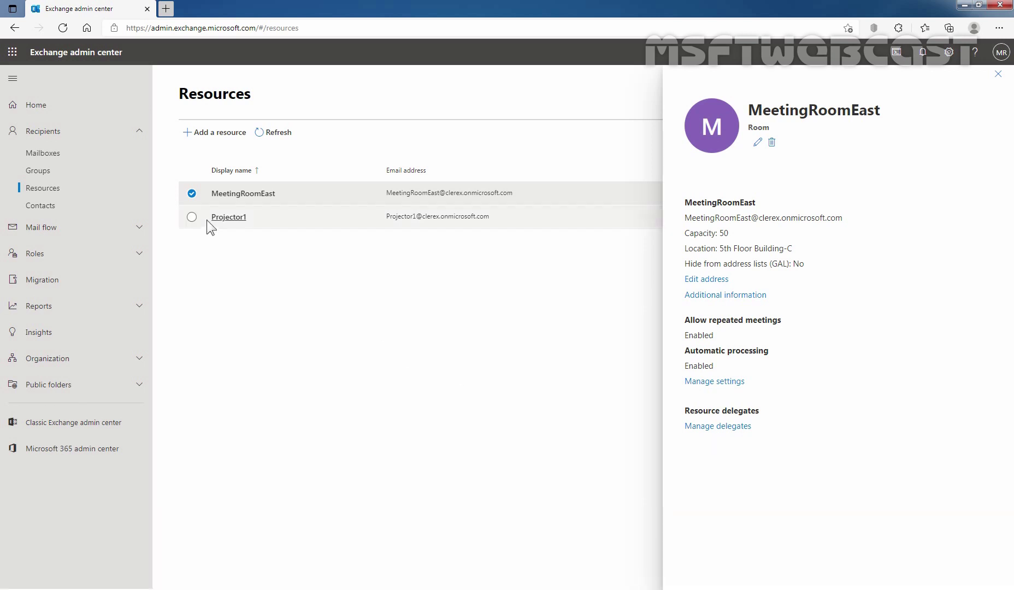
Step: Close MeetingRoomEast's details and open Manage delegates for the Projector1 equipment mailbox
left_click(193, 195)
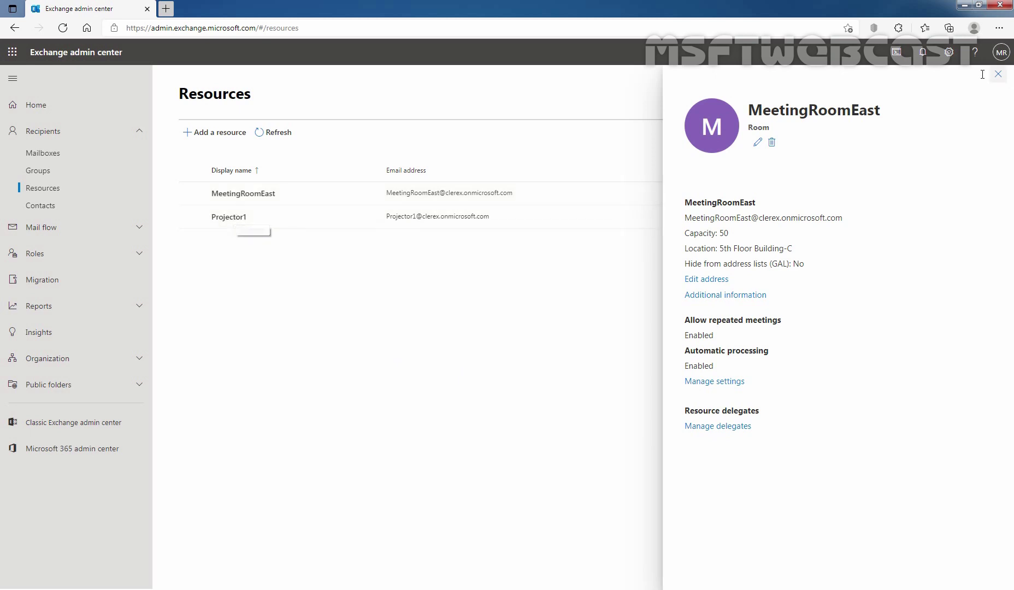
key("Escape")
left_click(227, 217)
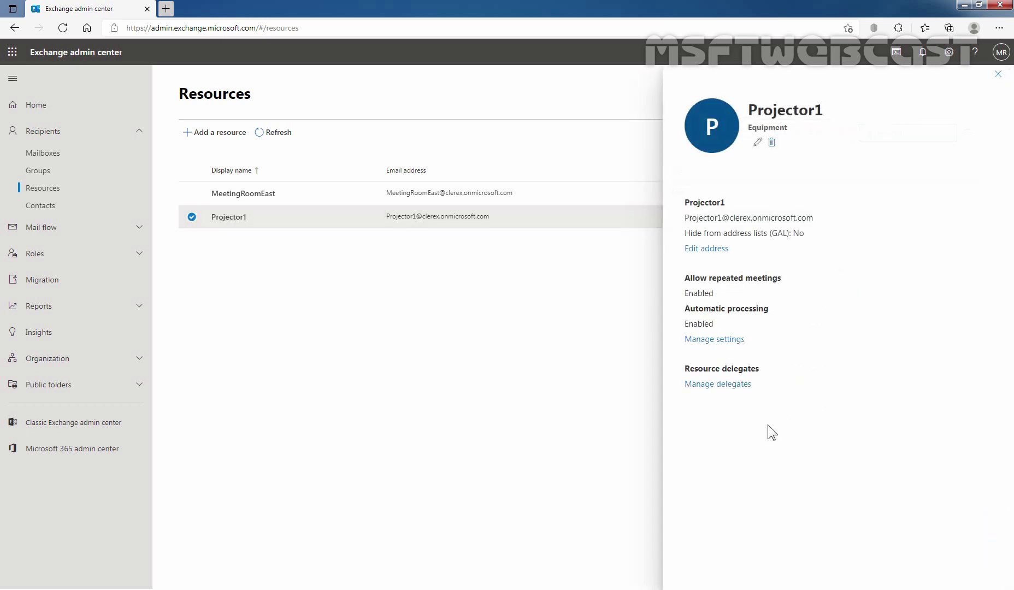
left_click(724, 385)
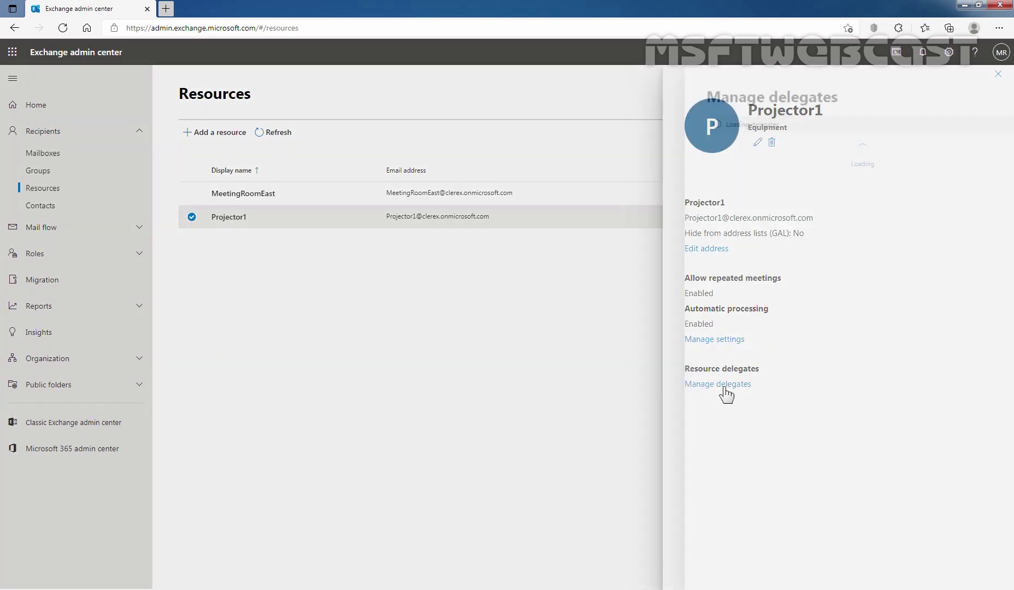